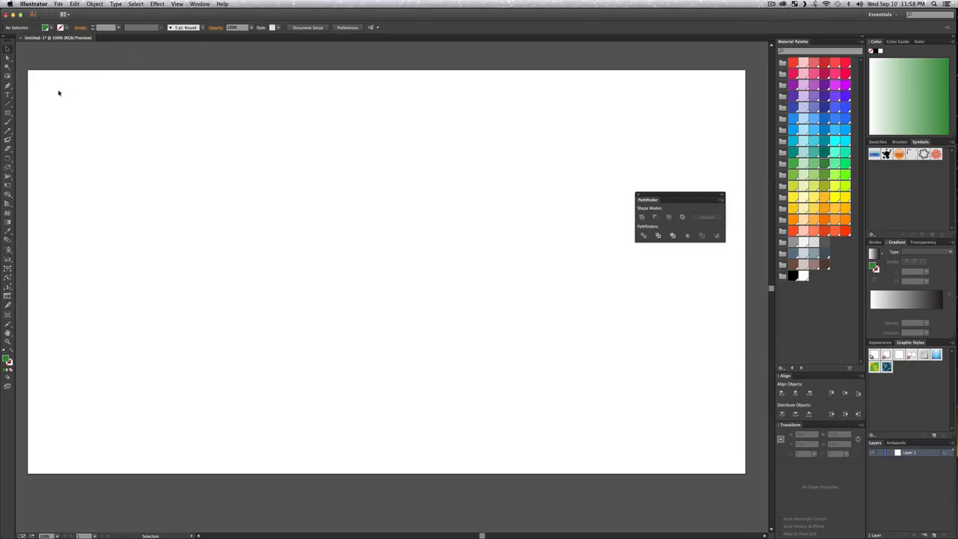
# - Draw a green square of about 287 px on the artboard and paste two copies of it in place
pyautogui.click(7, 113)
pyautogui.moveTo(240, 155); pyautogui.dragTo(347, 262)
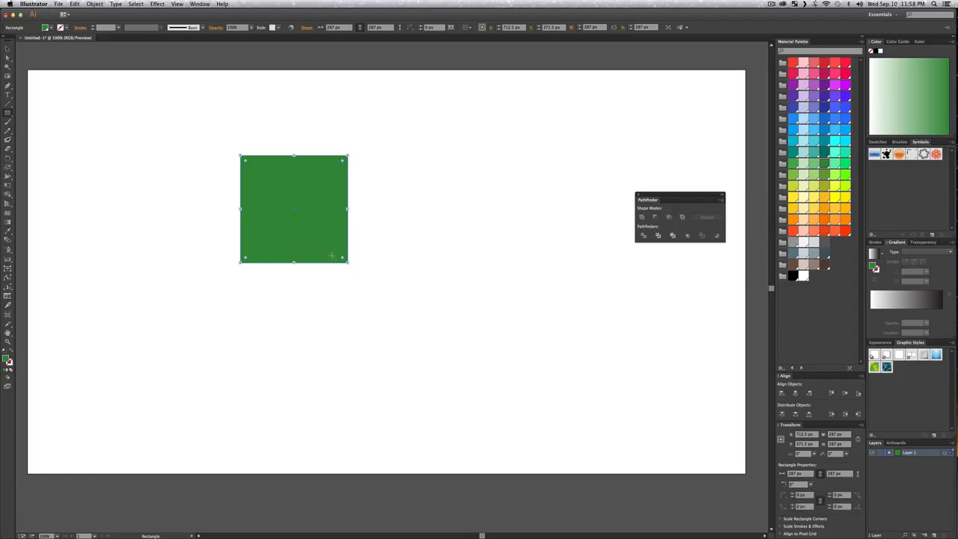
pyautogui.press('F2')
pyautogui.press('v')
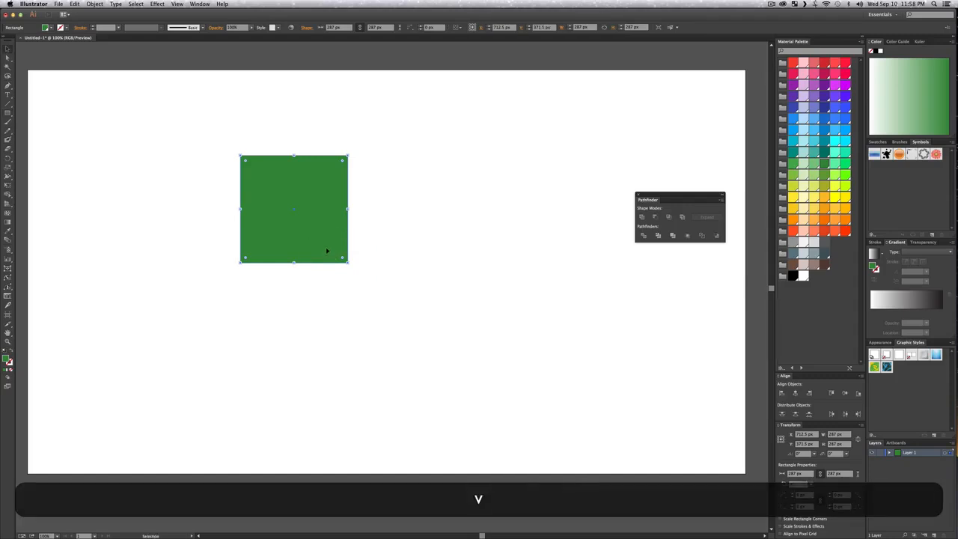
# - Offset the square's top copy diagonally, subtract it from the copy beneath, and fill the remaining edge strip with a lighter green
pyautogui.moveTo(327, 250); pyautogui.dragTo(319, 240)
pyautogui.press('shift')
pyautogui.keyDown('shift'); pyautogui.click(326, 261); pyautogui.keyUp('shift')
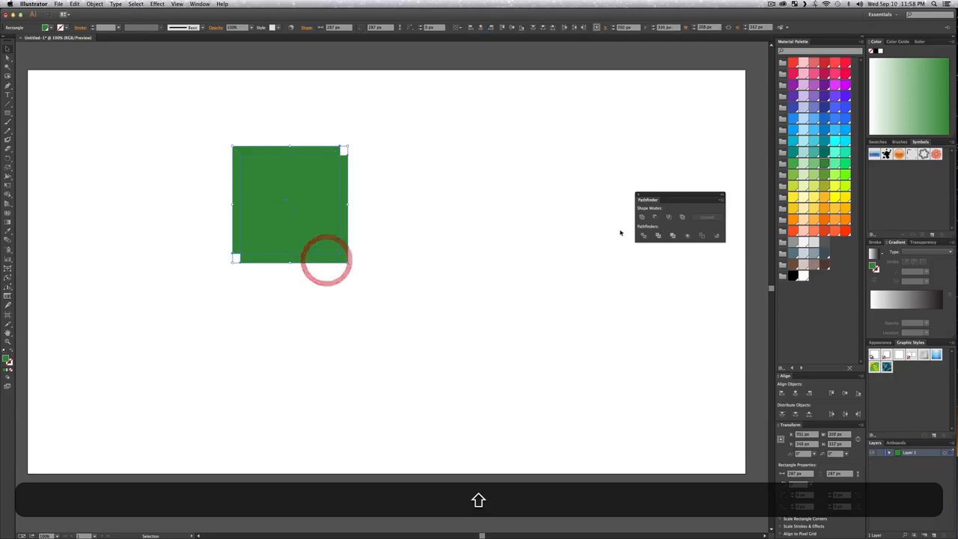
pyautogui.click(654, 218)
pyautogui.click(825, 168)
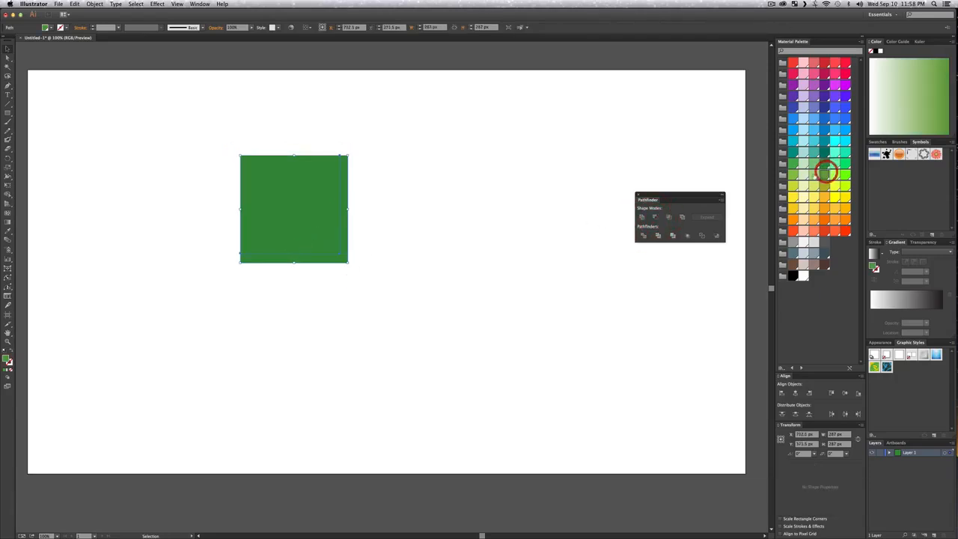
pyautogui.press('v')
pyautogui.click(524, 214)
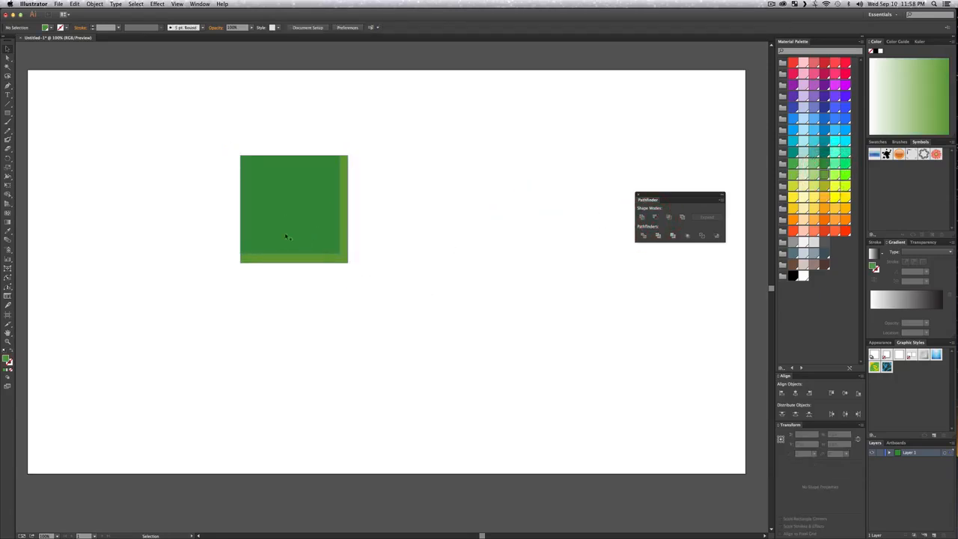
# - Draw a hexagon about 494 px wide beside the square, fill it blue, and paste two copies of it in place
pyautogui.click(8, 113)
pyautogui.moveTo(7, 112); pyautogui.dragTo(39, 139)
pyautogui.moveTo(432, 133); pyautogui.dragTo(491, 205)
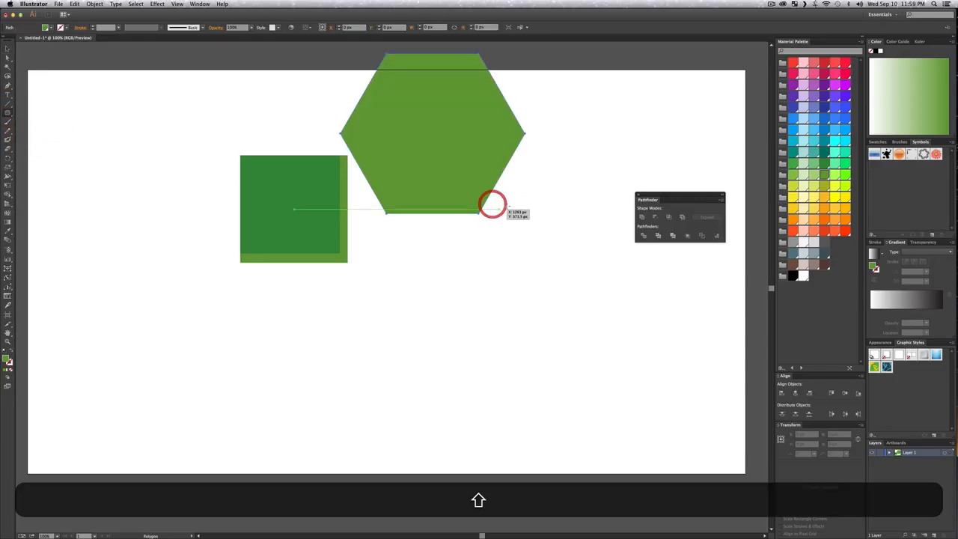
pyautogui.click(823, 131)
pyautogui.press('F2')
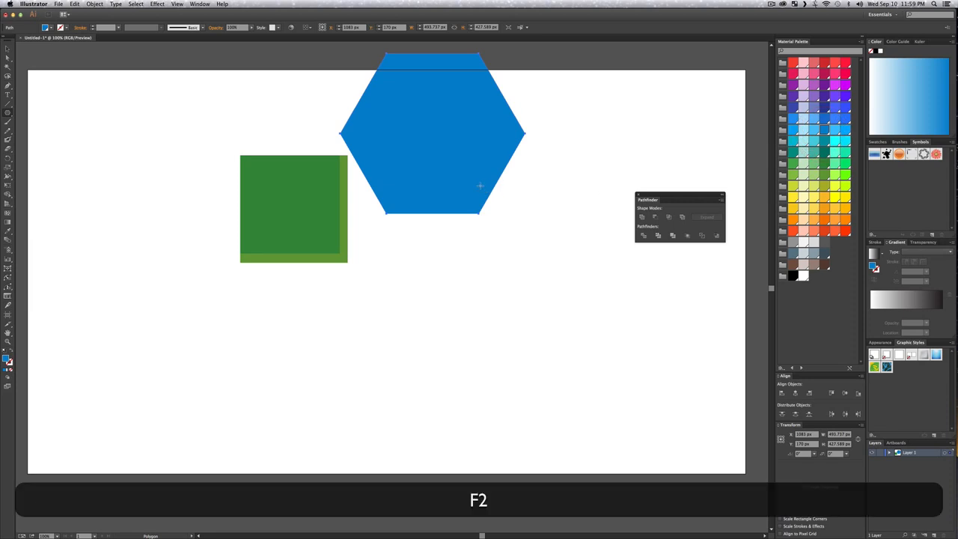
# - Offset the hexagon's top copy, subtract it from the copy beneath, and fill the remaining edge strip teal
pyautogui.press('v')
pyautogui.moveTo(466, 177); pyautogui.dragTo(466, 208)
pyautogui.click(653, 219)
pyautogui.click(824, 141)
pyautogui.press('v')
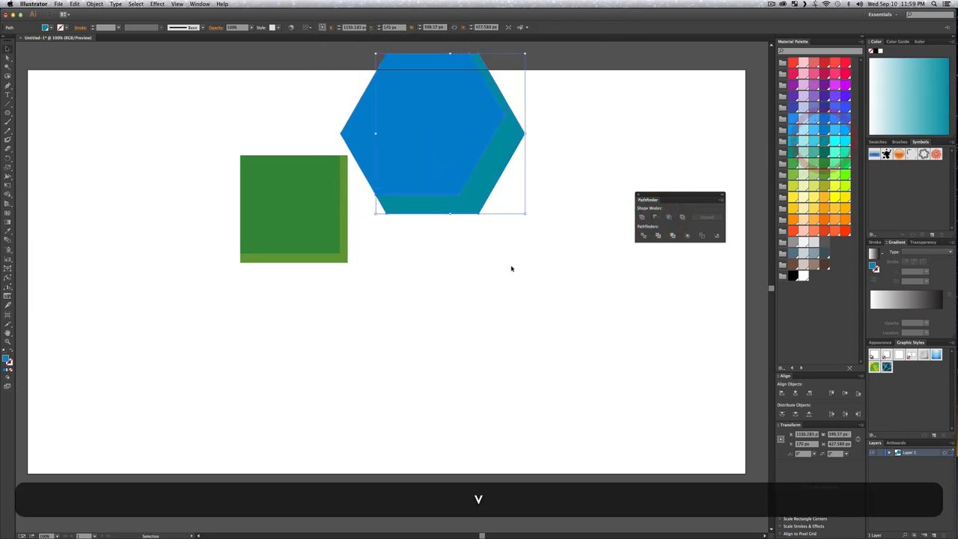
pyautogui.click(500, 269)
# - Move the shaded hexagon down beside the square and delete all the shapes from the artboard
pyautogui.moveTo(436, 140); pyautogui.dragTo(454, 217)
pyautogui.click(447, 318)
pyautogui.moveTo(295, 184); pyautogui.dragTo(267, 140)
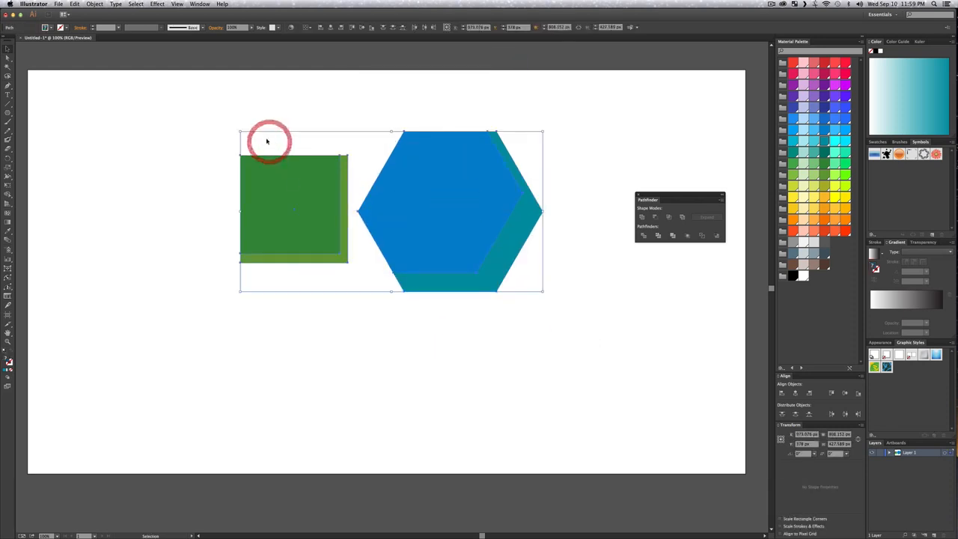
pyautogui.press('BackSpace')
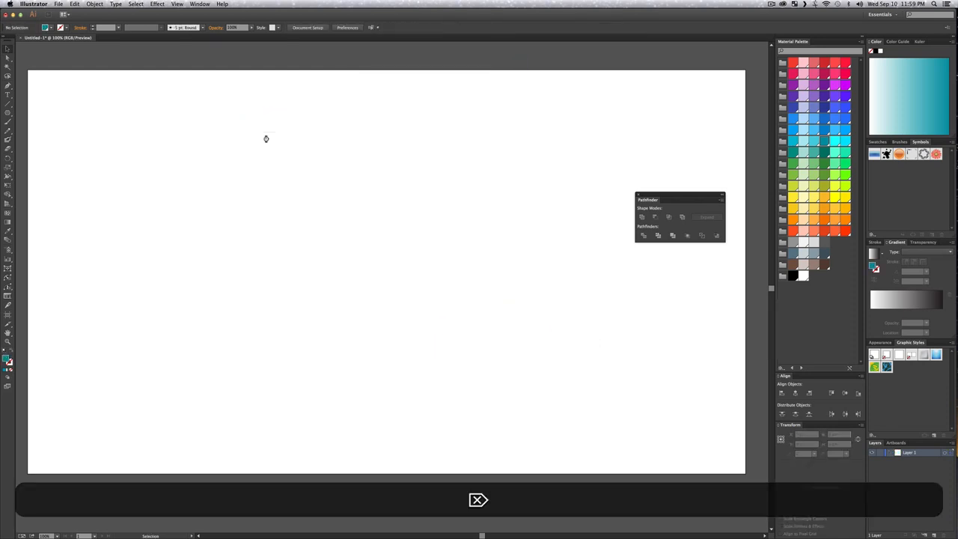
pyautogui.click(344, 154)
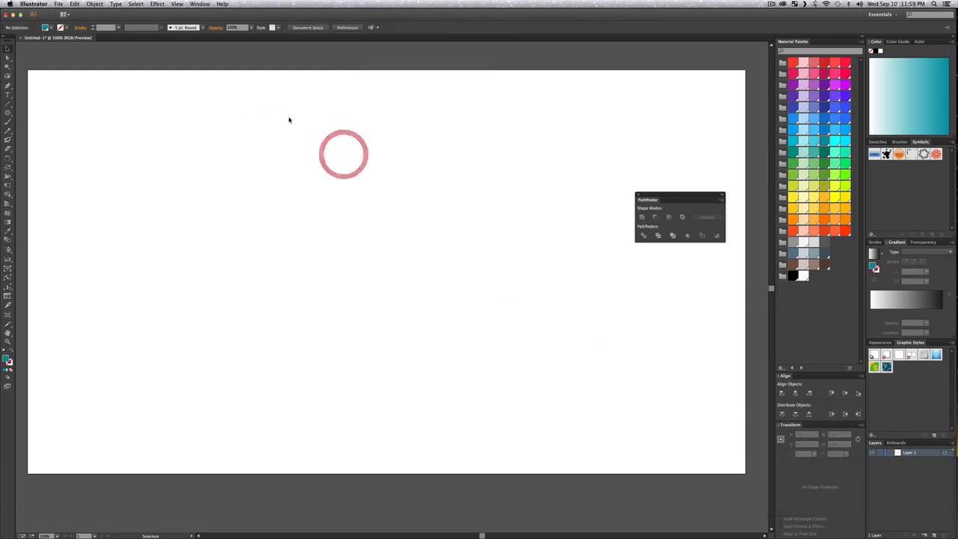
# - Show the Actions panel, enlarge it enough to list all its actions, and move it nearer the artboard's edge
pyautogui.click(201, 5)
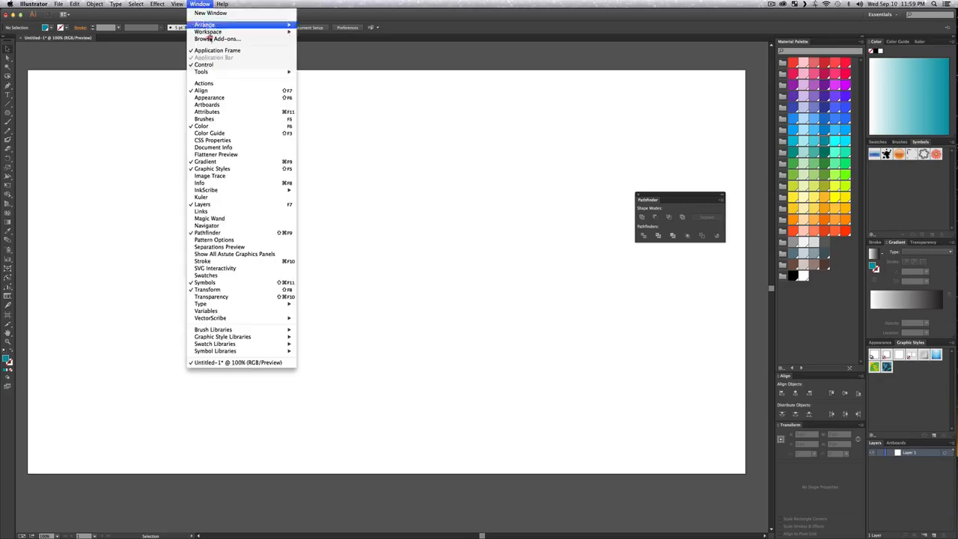
pyautogui.click(219, 84)
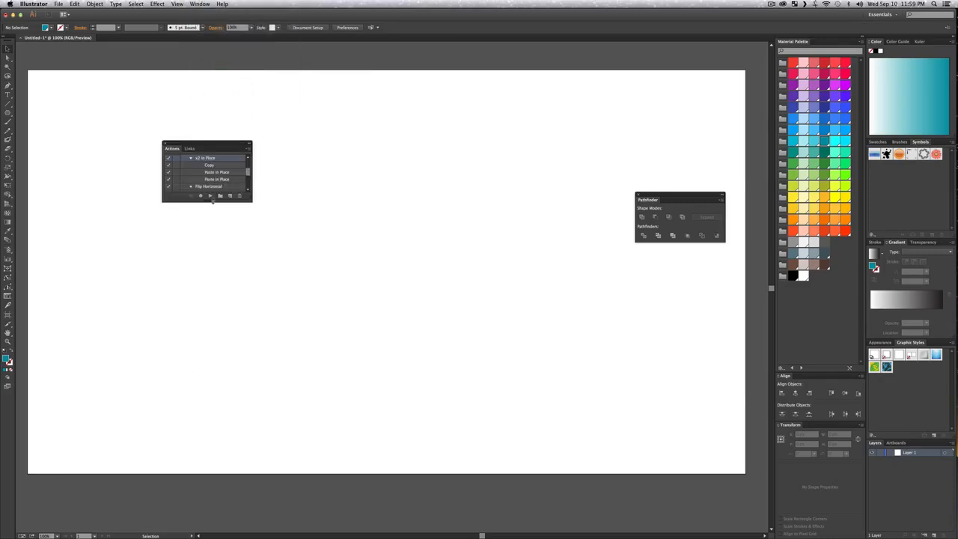
pyautogui.moveTo(213, 201); pyautogui.dragTo(214, 389)
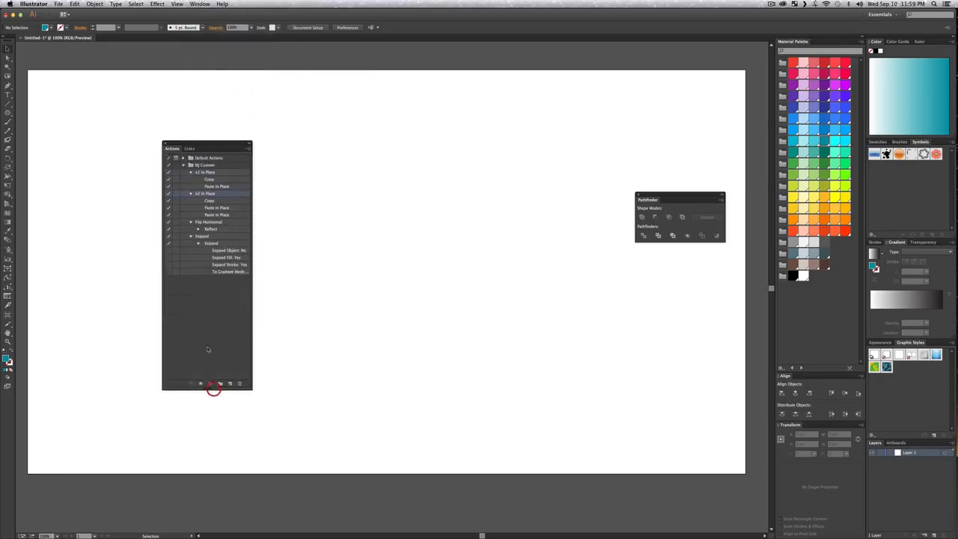
pyautogui.click(216, 309)
pyautogui.moveTo(208, 137); pyautogui.dragTo(175, 106)
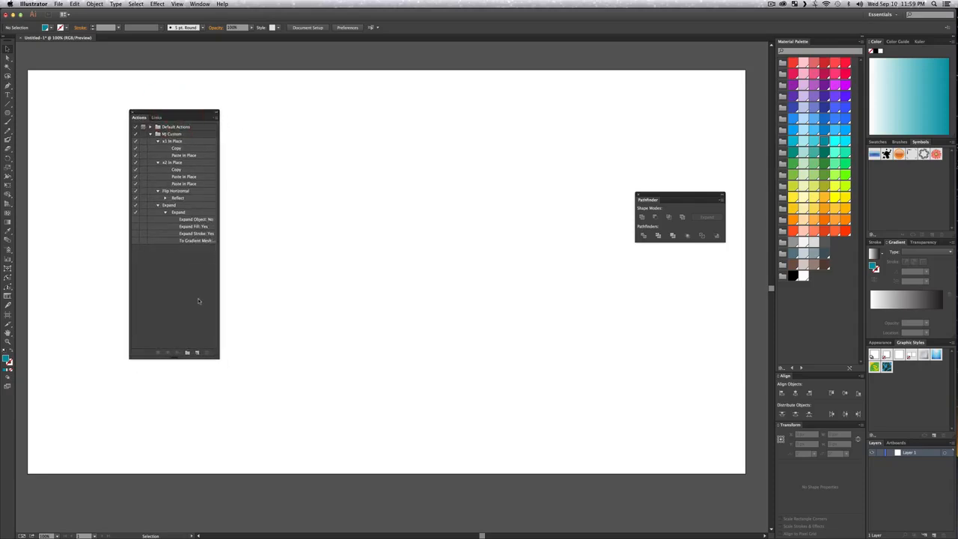
# - Create an action named SUPER TEST MAN in the MJ Custom set with Shift+F6 as its shortcut, and start recording it
pyautogui.click(198, 353)
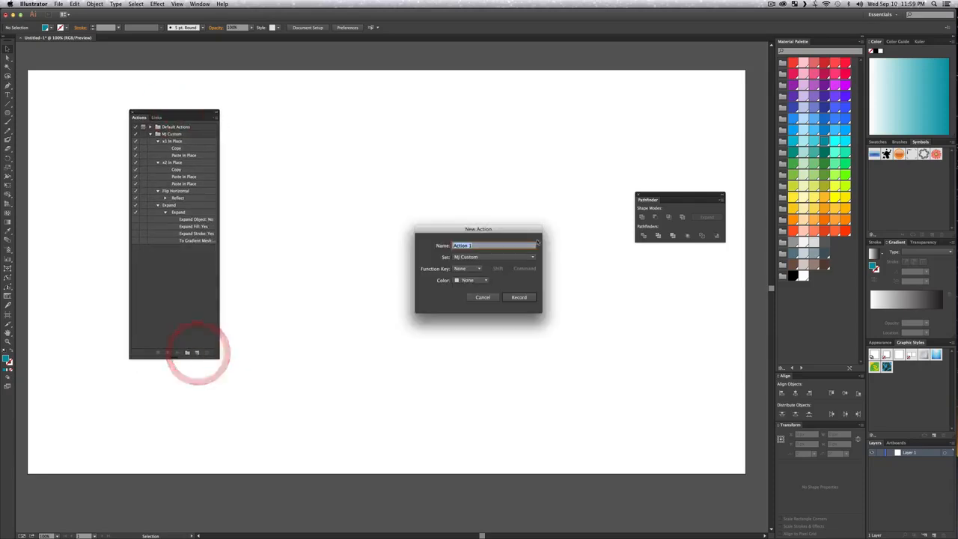
pyautogui.press('shift')
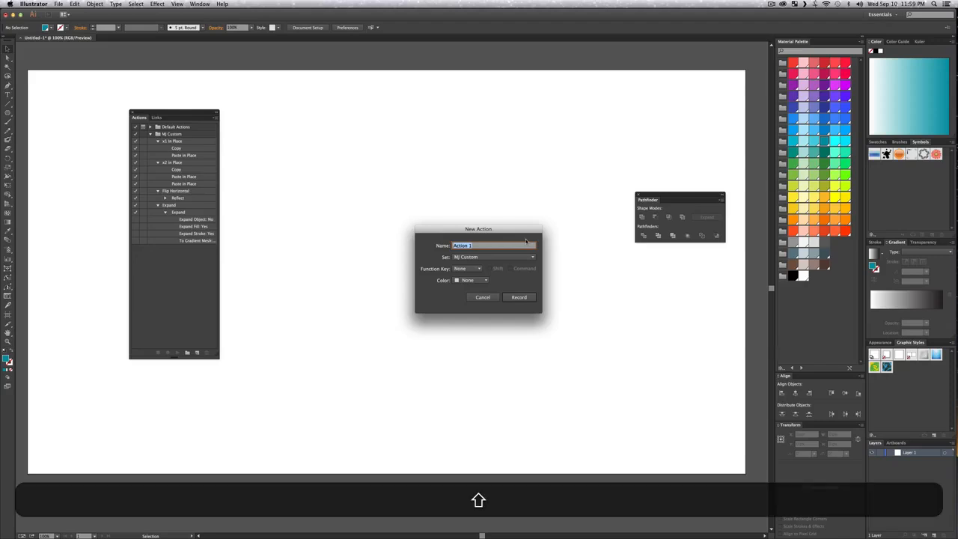
pyautogui.write('SUPER TEST MAN')
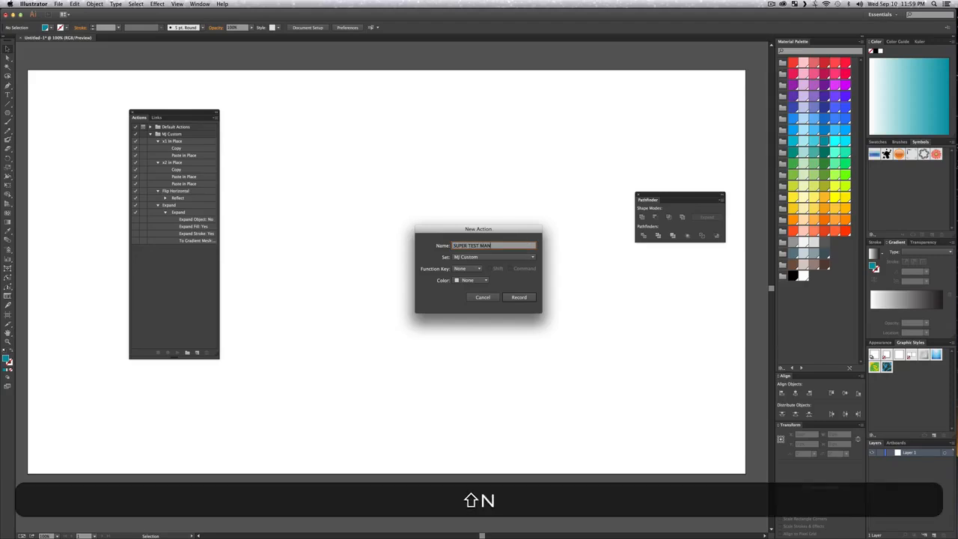
pyautogui.click(465, 269)
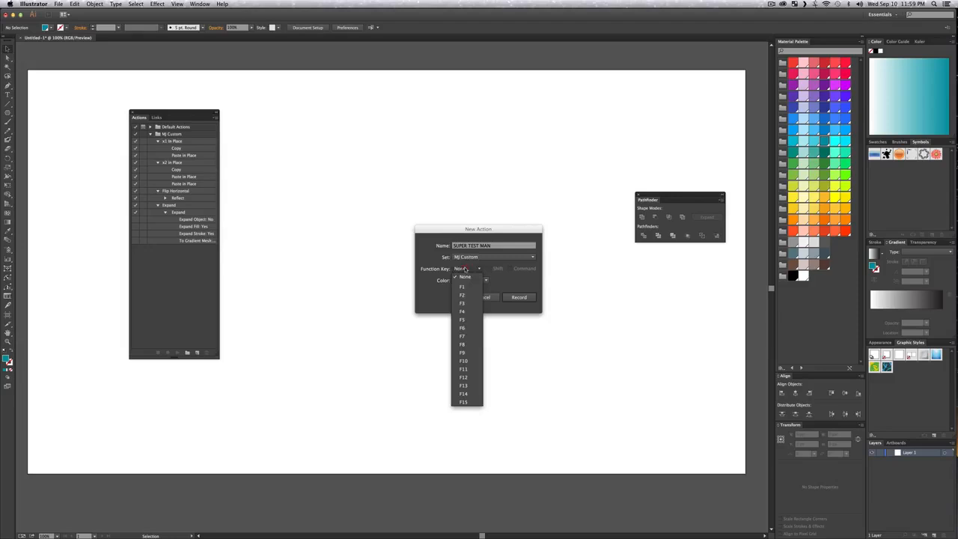
pyautogui.click(468, 330)
pyautogui.click(497, 269)
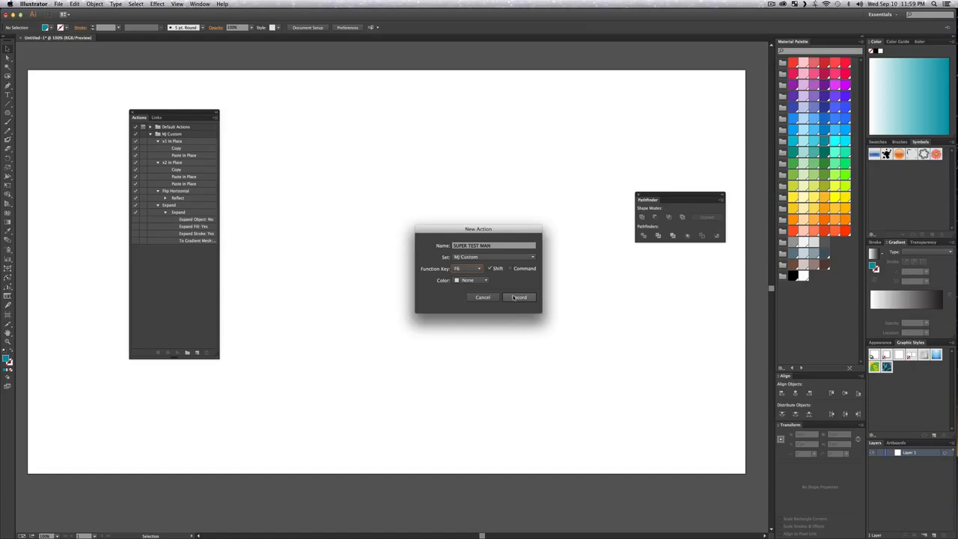
pyautogui.click(517, 297)
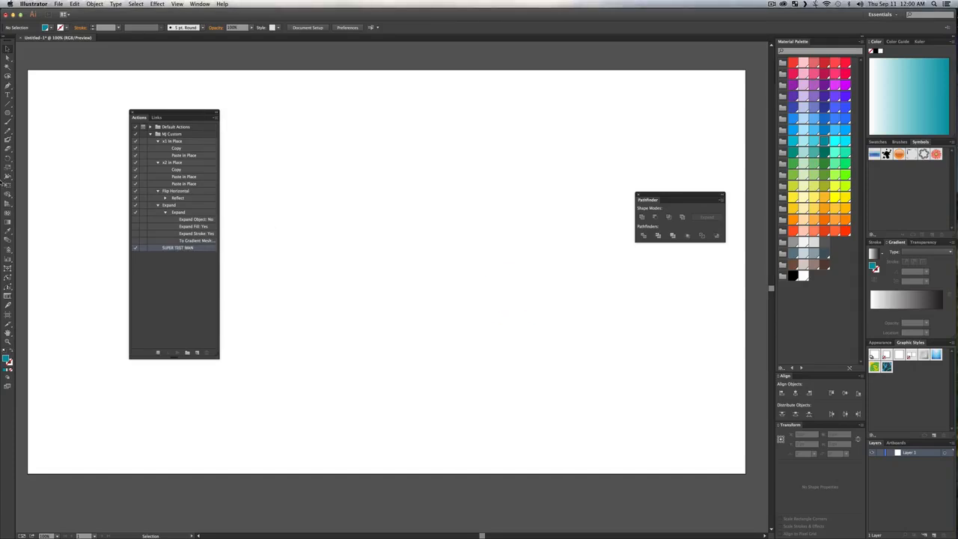
# - Record drawing a teal hexagon about 399 px wide and check the parameters stored for its Polygon Tool entry
pyautogui.click(7, 112)
pyautogui.moveTo(303, 133); pyautogui.dragTo(348, 190)
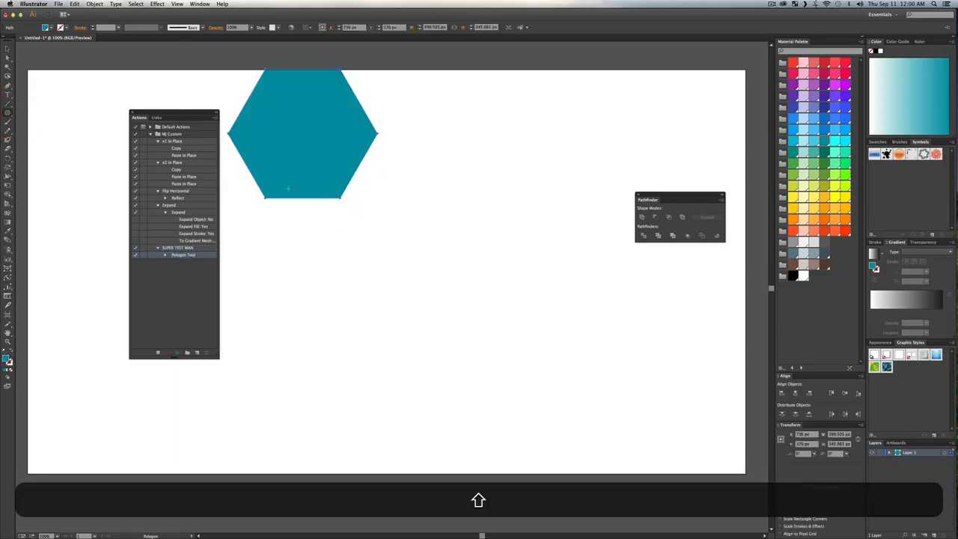
pyautogui.click(166, 256)
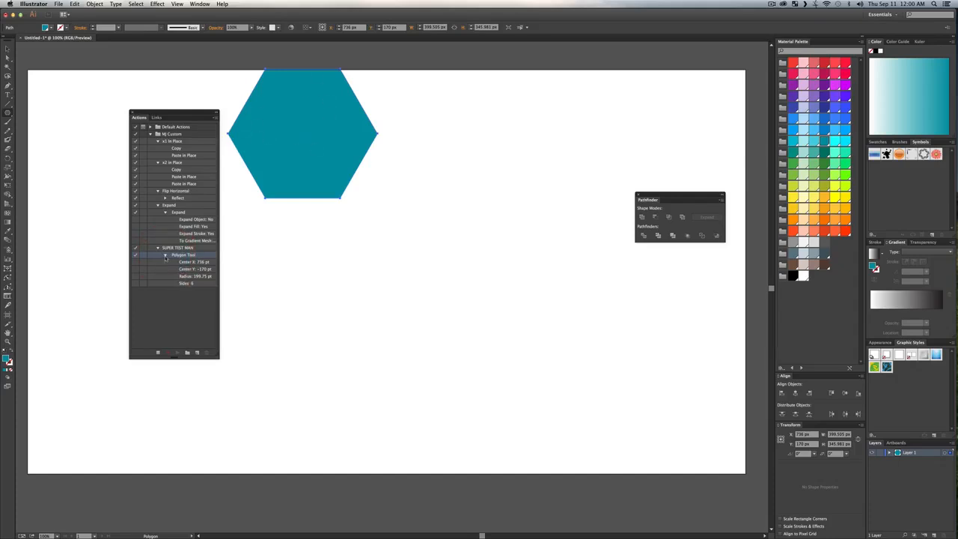
pyautogui.click(165, 257)
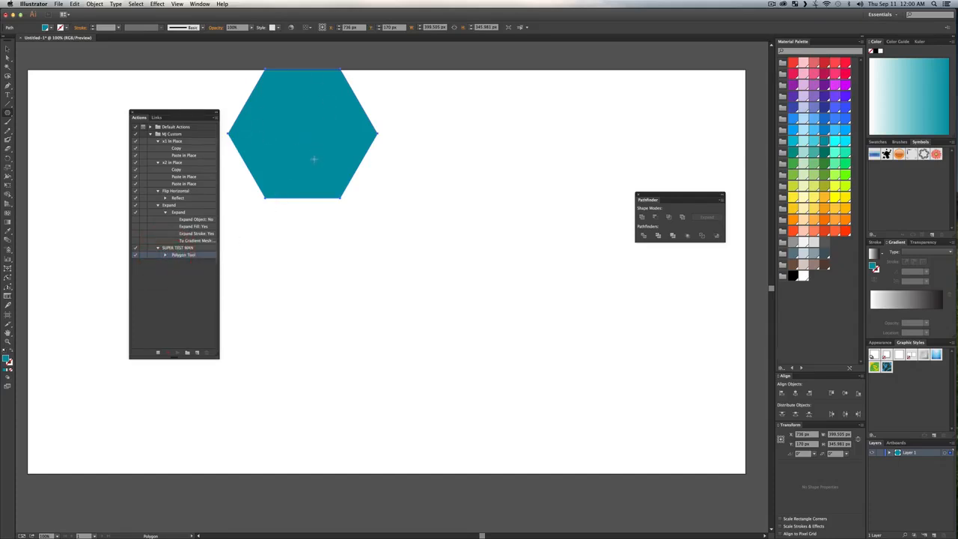
# - Copy the hexagon, paste it twice, and move the topmost copy diagonally up to the right
pyautogui.press('super+c')
pyautogui.press('super+v')
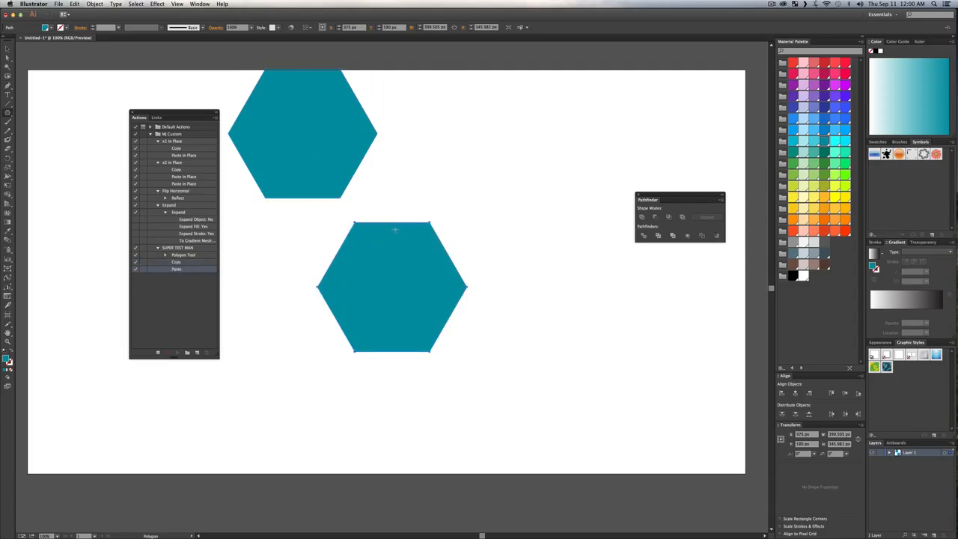
pyautogui.press('super+v')
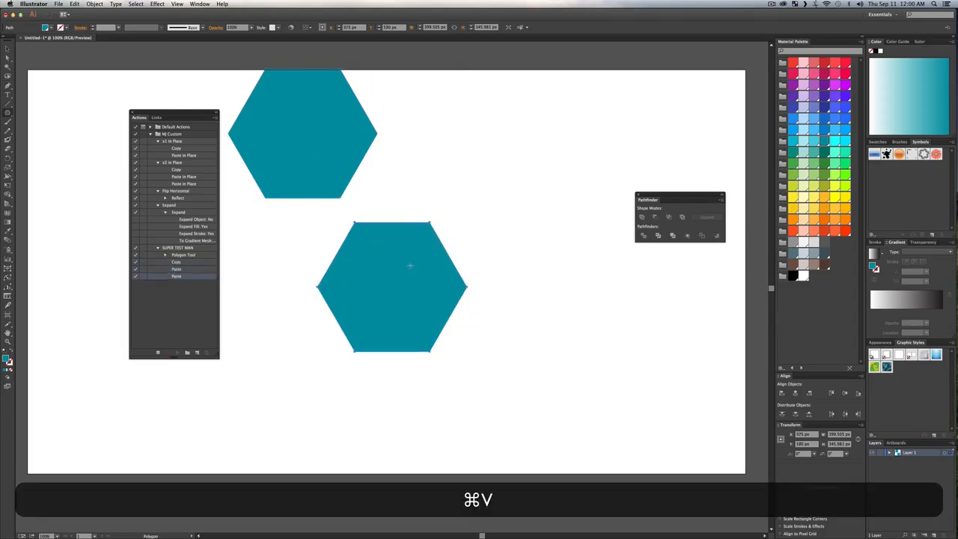
pyautogui.press('v')
pyautogui.moveTo(387, 284); pyautogui.dragTo(481, 194)
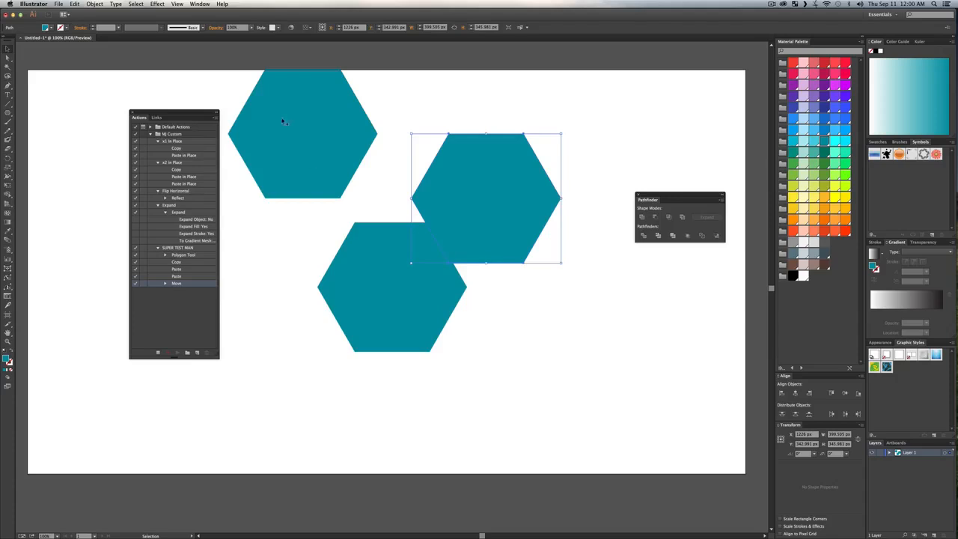
# - Stop recording the action and delete all three hexagons from the artboard
pyautogui.click(158, 352)
pyautogui.moveTo(566, 359); pyautogui.dragTo(310, 129)
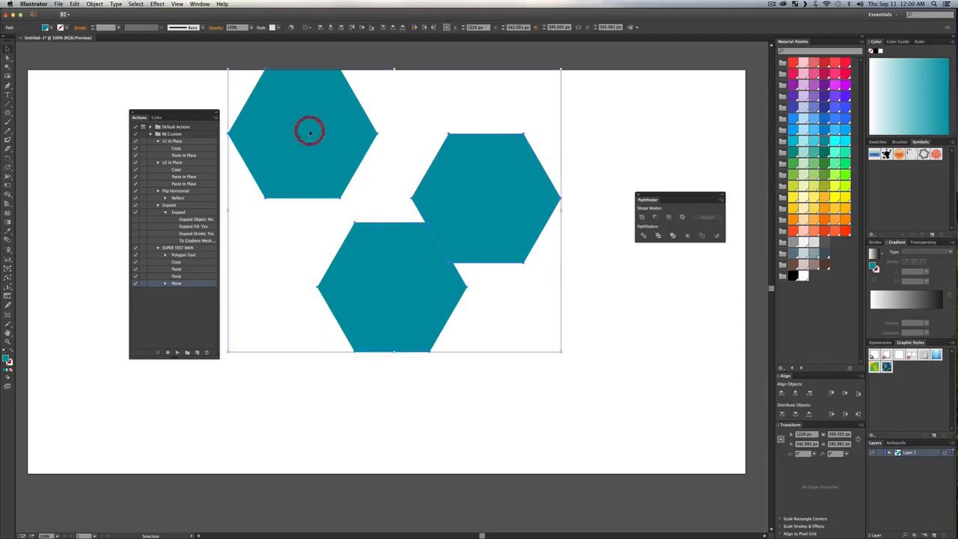
pyautogui.press('Delete')
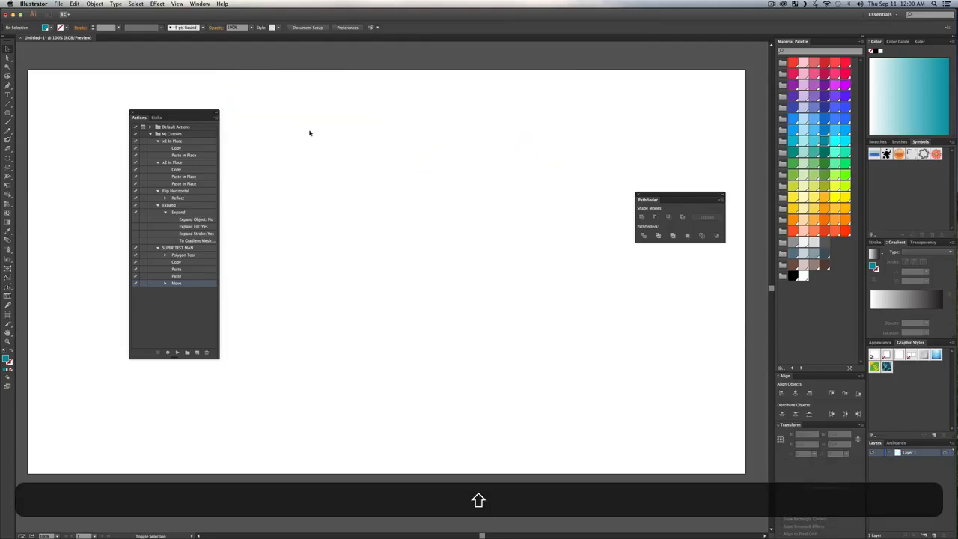
# - Run the SUPER TEST MAN action with its shortcut and delete the hexagons it draws
pyautogui.hotkey('shift', 'F6')
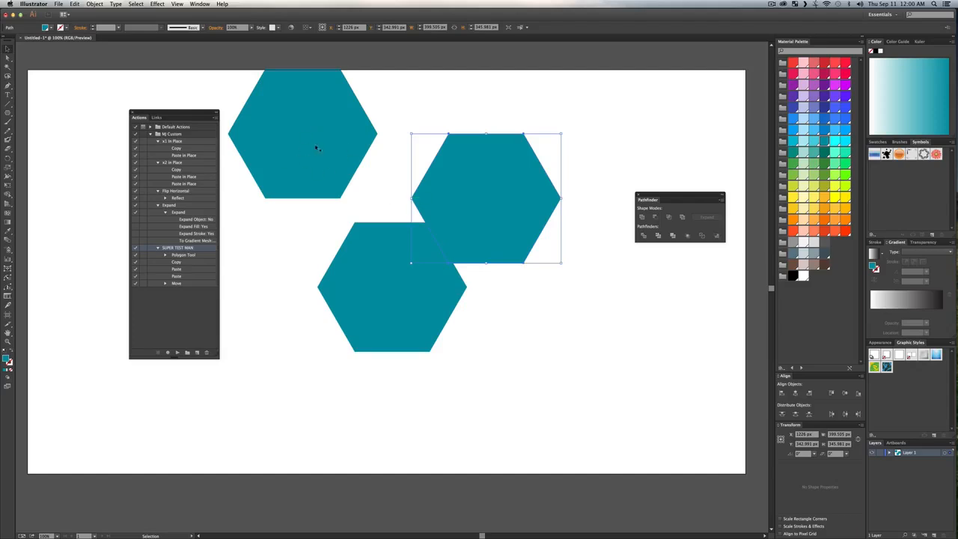
pyautogui.moveTo(562, 344); pyautogui.dragTo(276, 102)
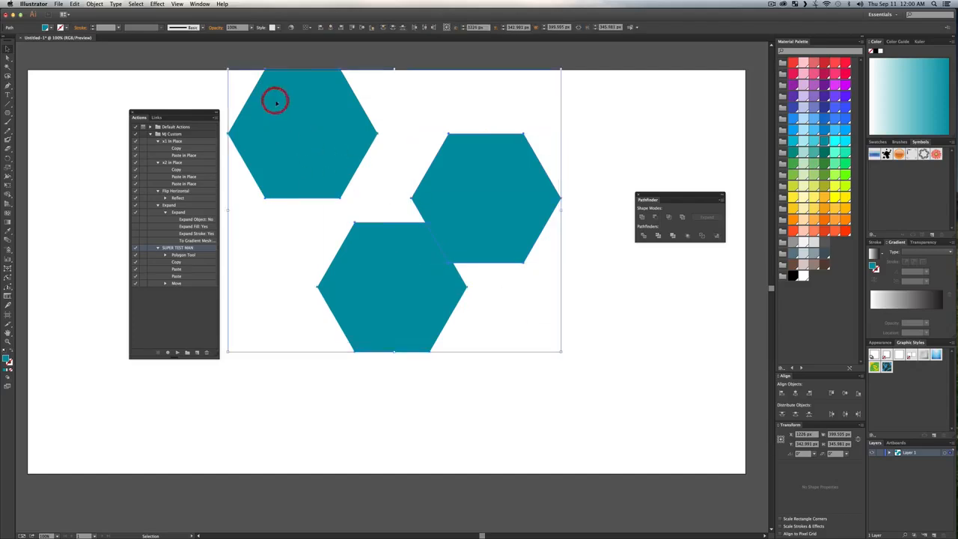
pyautogui.press('Delete')
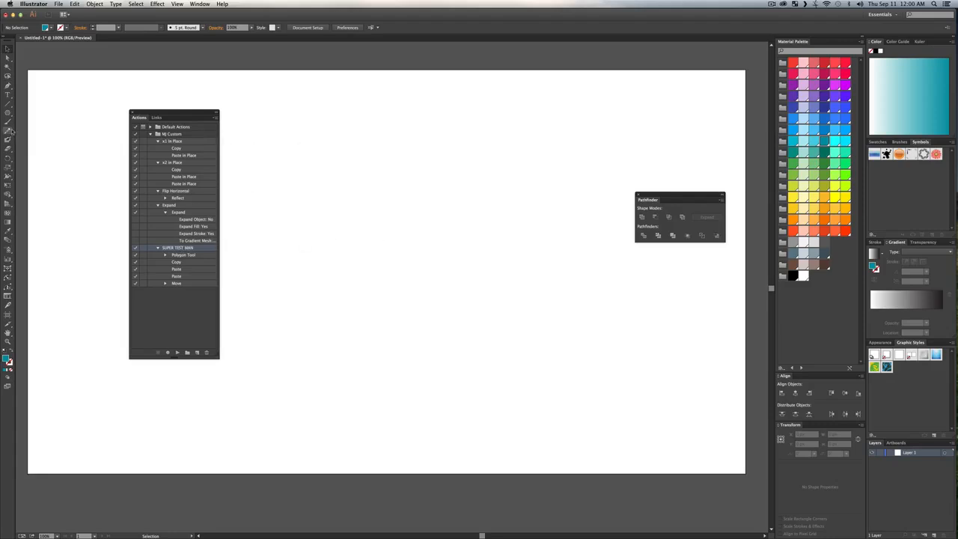
# - Draw a closed, curved teal shape about 238 px wide and 431 px tall with the Pen tool near the artboard's centre
pyautogui.click(7, 115)
pyautogui.moveTo(8, 114); pyautogui.dragTo(28, 106)
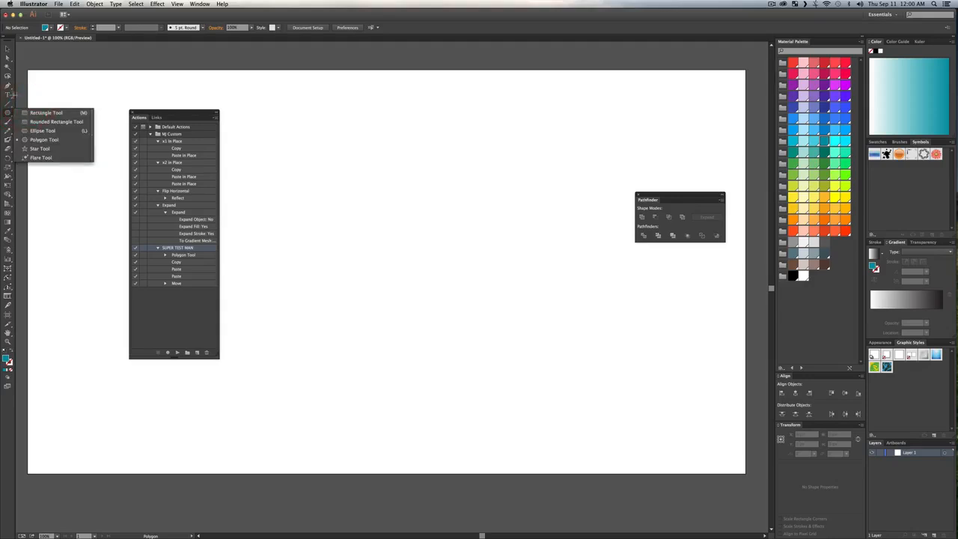
pyautogui.click(7, 86)
pyautogui.click(435, 173)
pyautogui.moveTo(374, 228); pyautogui.dragTo(378, 255)
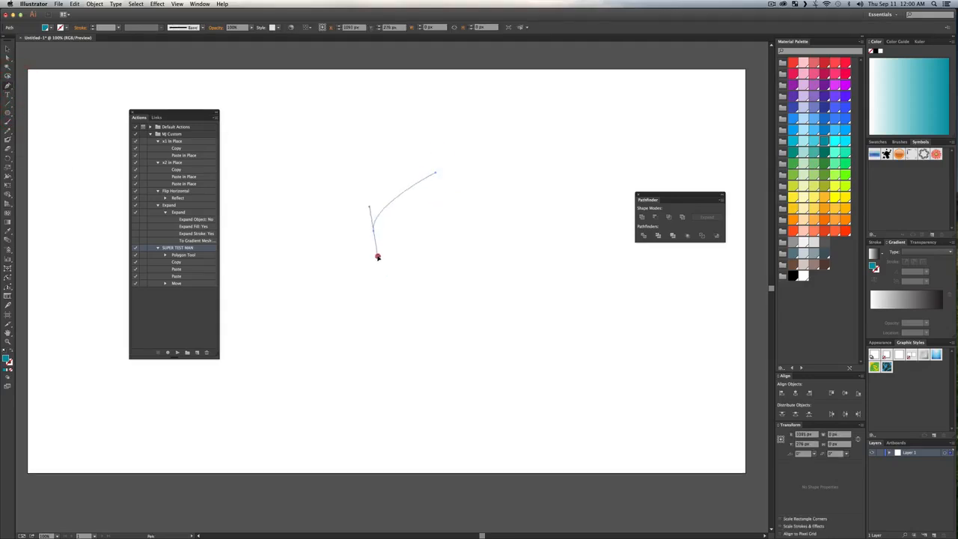
pyautogui.moveTo(396, 312); pyautogui.dragTo(398, 316)
pyautogui.click(462, 332)
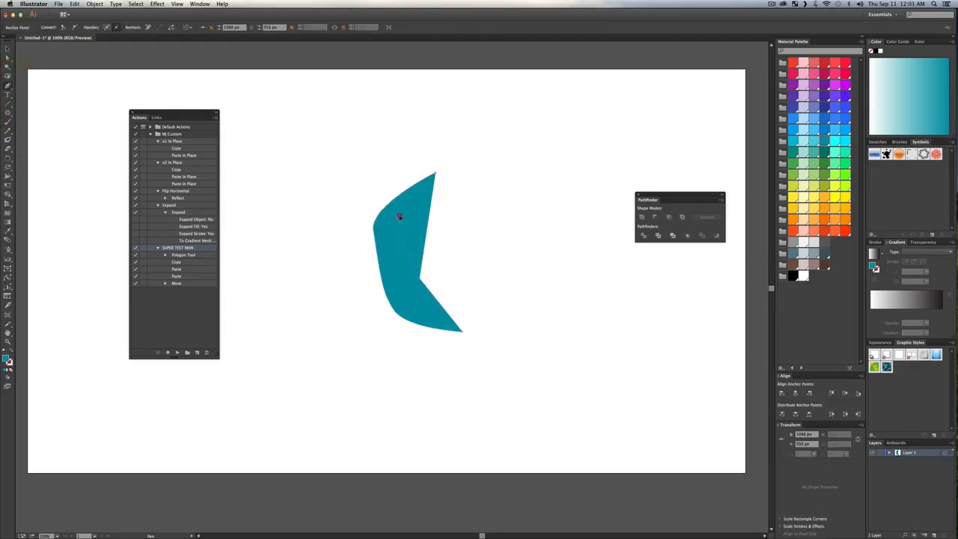
pyautogui.moveTo(396, 215); pyautogui.dragTo(437, 170)
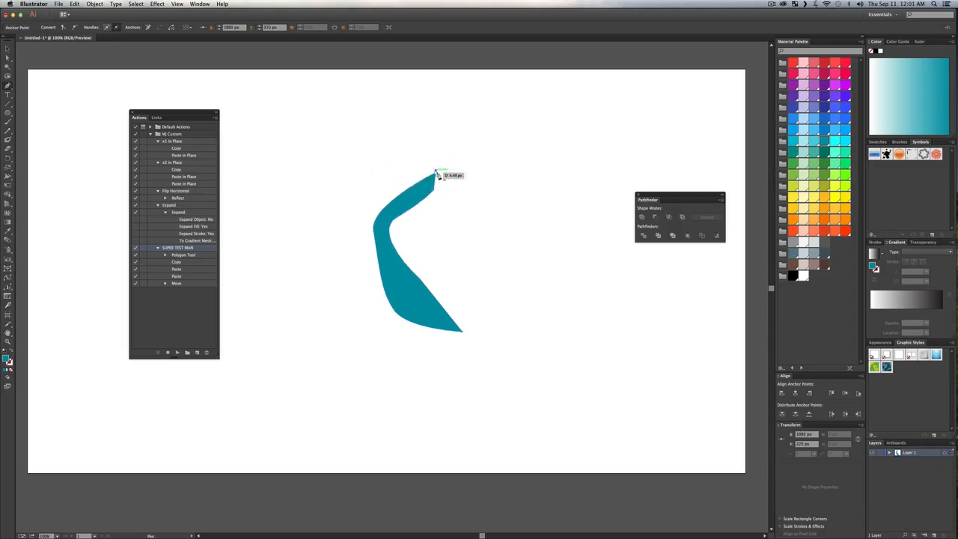
pyautogui.click(436, 173)
pyautogui.press('v')
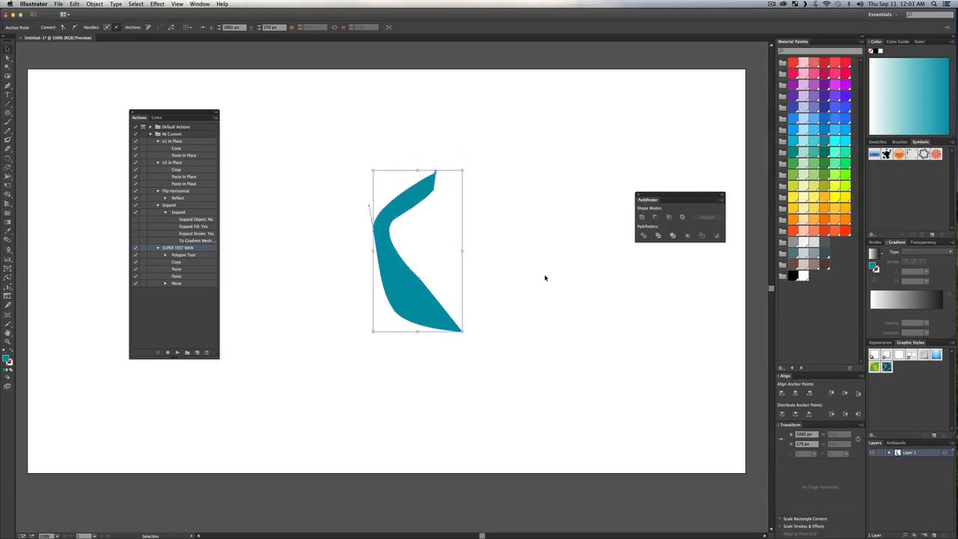
pyautogui.press('F4')
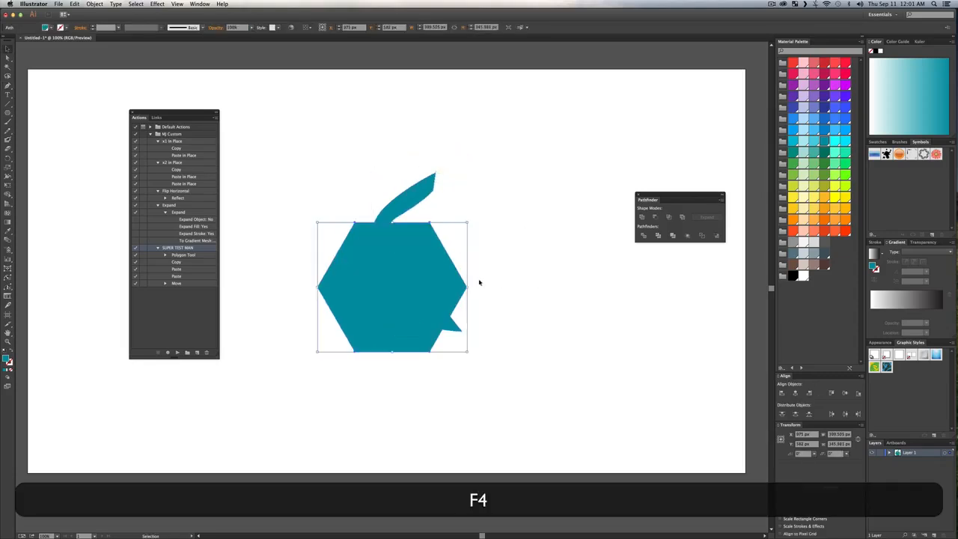
pyautogui.press('super+z')
pyautogui.press('super+z')
# - Run the Flip Horizontal action repeatedly on the curved shape to mirror it back and forth
pyautogui.press('super+F3')
pyautogui.press('F3')
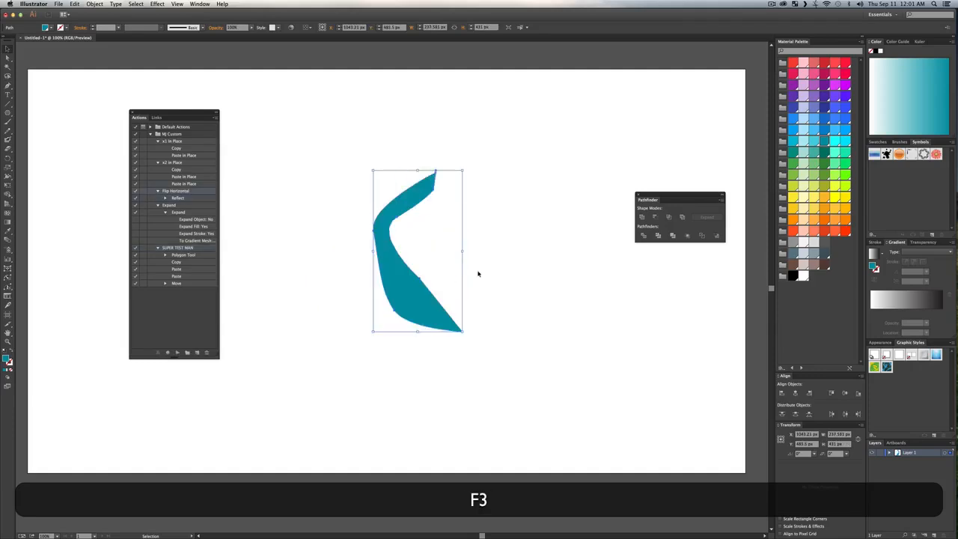
pyautogui.press('F3')
pyautogui.press('F3')
pyautogui.press('F3')
pyautogui.press('F3')
pyautogui.press('F3')
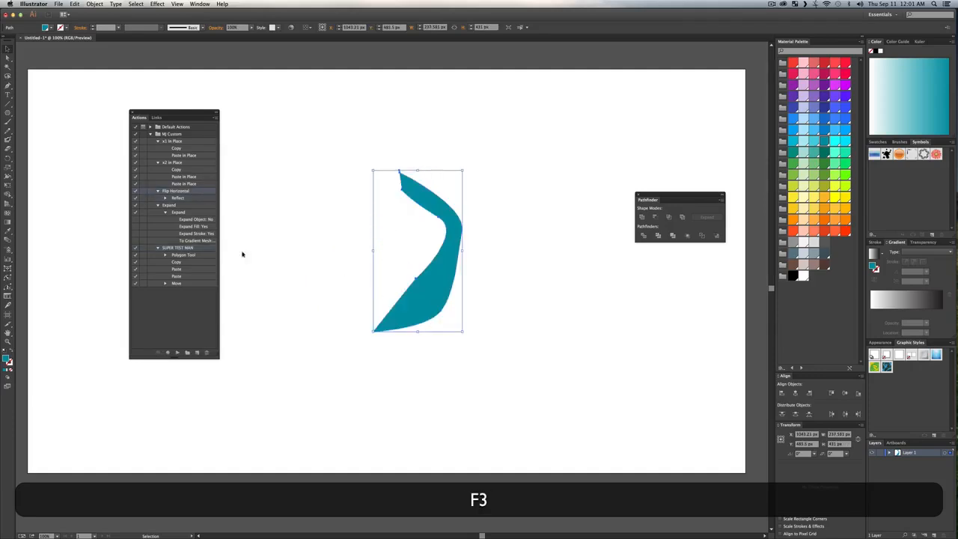
pyautogui.press('F3')
pyautogui.press('F3')
pyautogui.press('F3')
pyautogui.press('F3')
# - Open the Reflect settings for the curved shape to examine the axis options, and close them without applying
pyautogui.rightClick(446, 251)
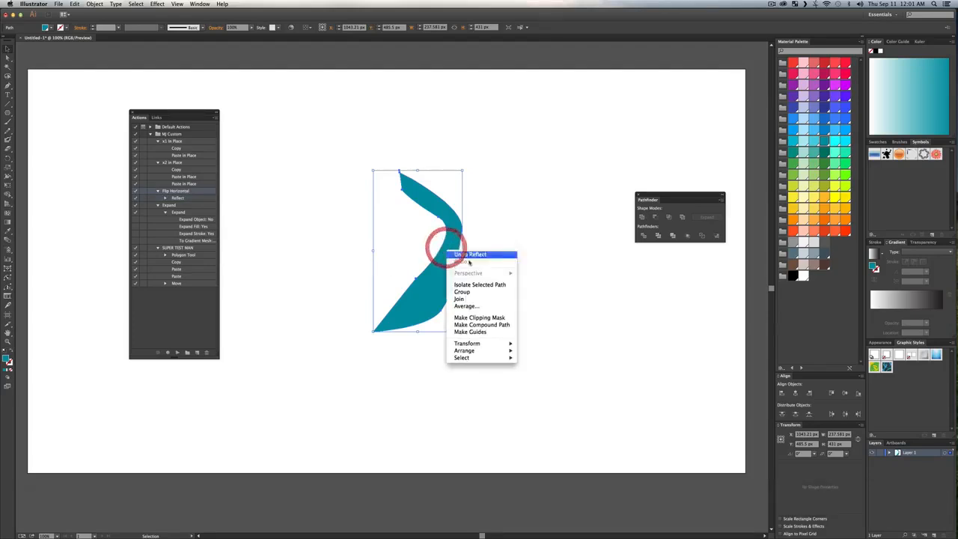
pyautogui.moveTo(480, 345)
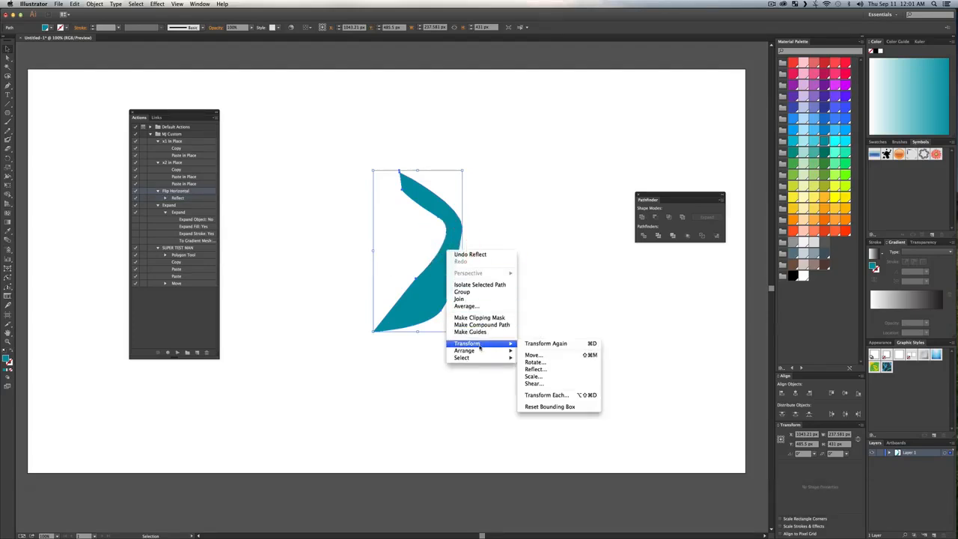
pyautogui.click(550, 369)
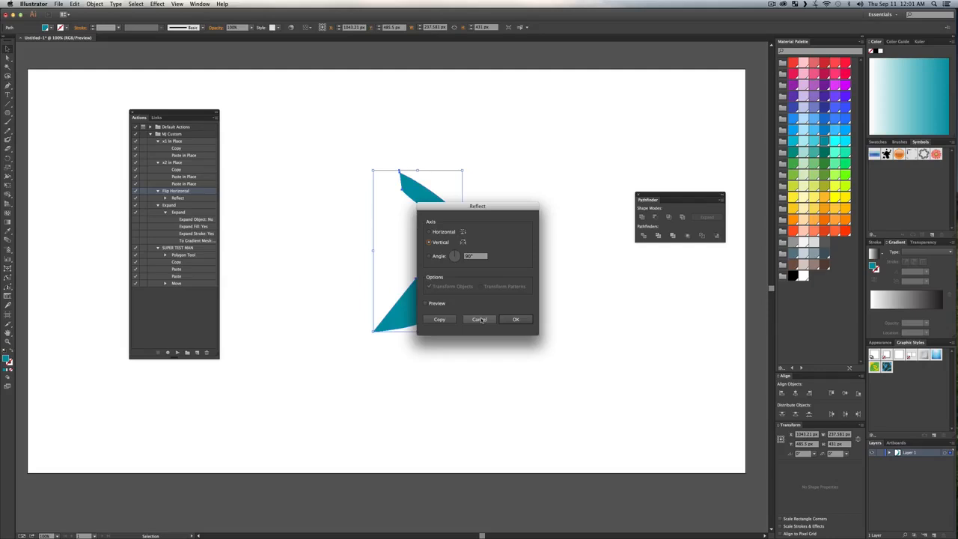
pyautogui.click(479, 319)
# - Flip the curved shape a few more times with the Flip Horizontal action and delete it from the artboard
pyautogui.press('F3')
pyautogui.press('F3')
pyautogui.press('F3')
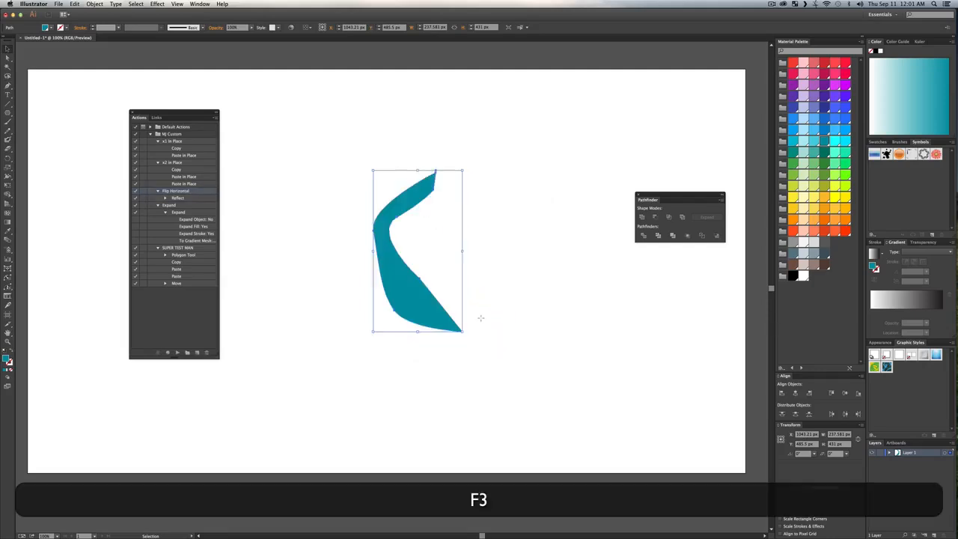
pyautogui.press('Delete')
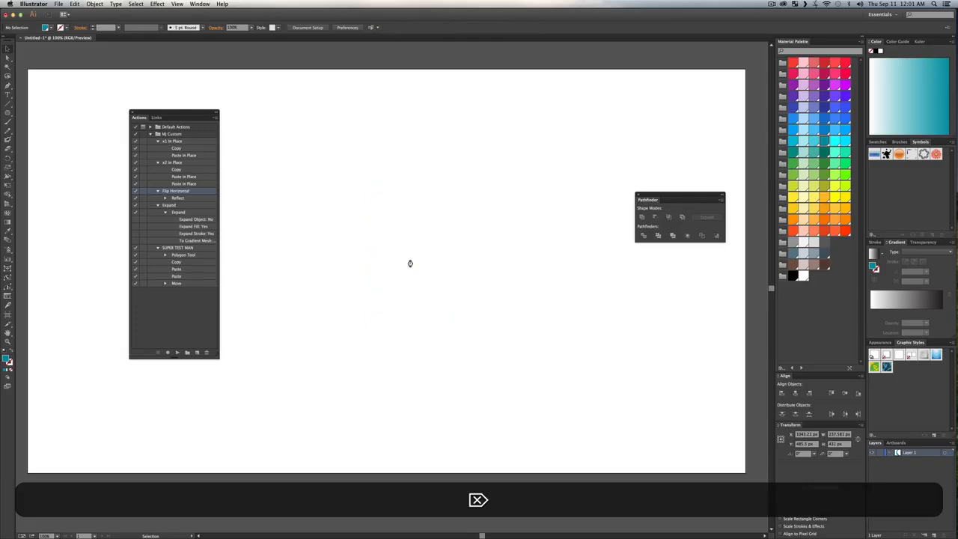
# - Draw a teal square about 232 px wide with the Rectangle tool in the upper middle of the artboard
pyautogui.moveTo(7, 112); pyautogui.dragTo(42, 112)
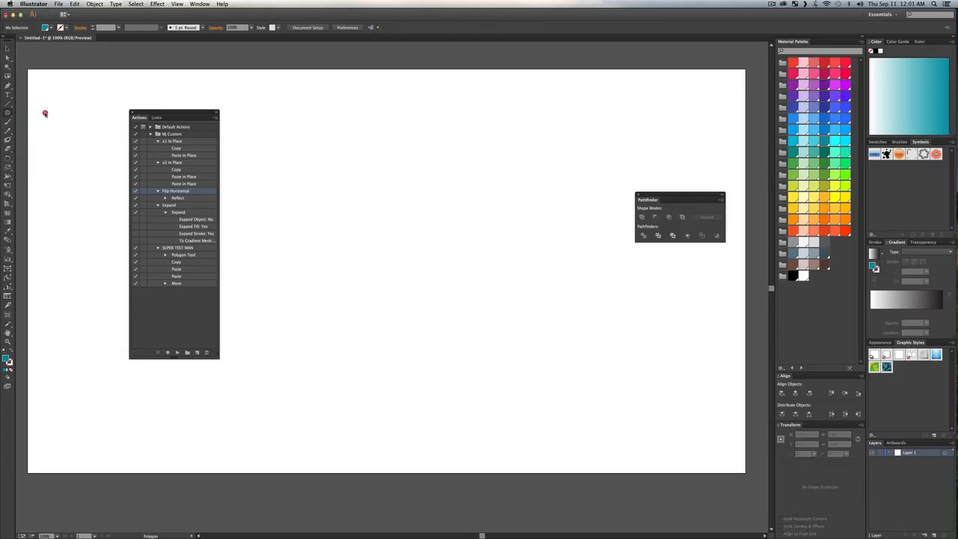
pyautogui.moveTo(313, 158); pyautogui.dragTo(399, 232)
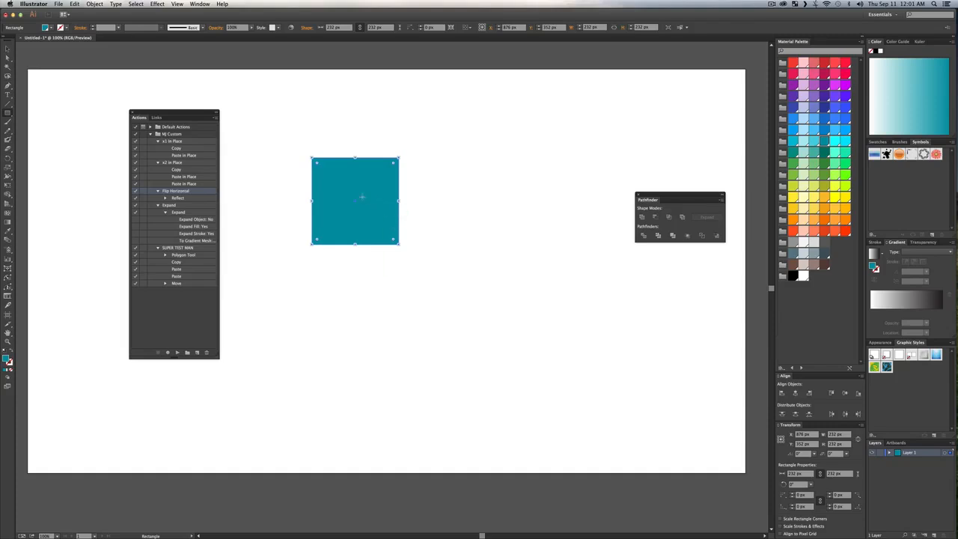
pyautogui.press('v')
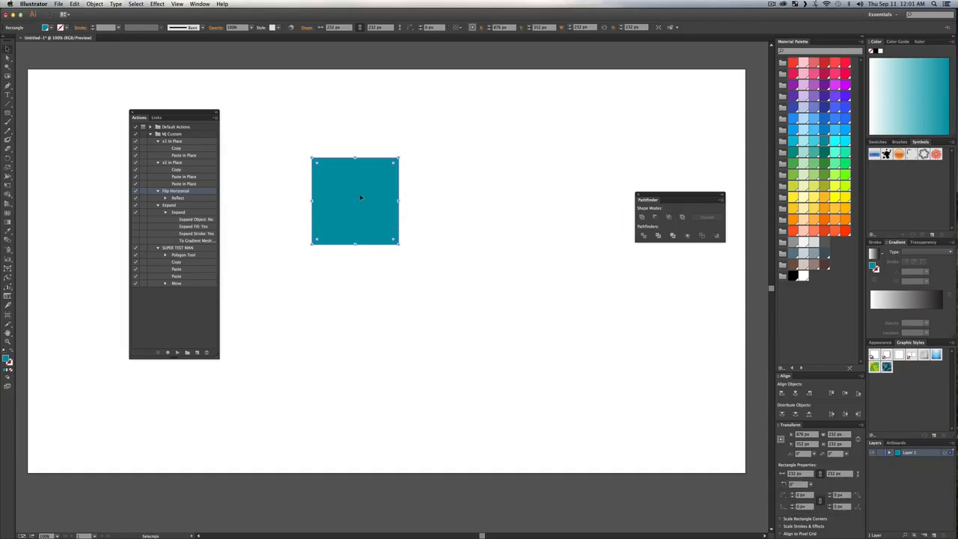
# - Duplicate the square with the x1 In Place action, test-move the copy up to the right, and discard it
pyautogui.press('F1')
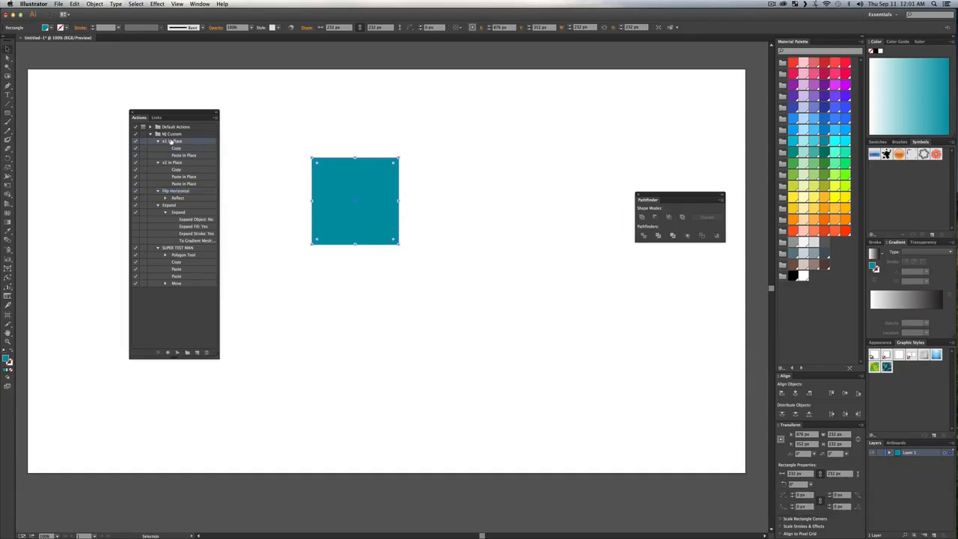
pyautogui.moveTo(349, 192); pyautogui.dragTo(441, 172)
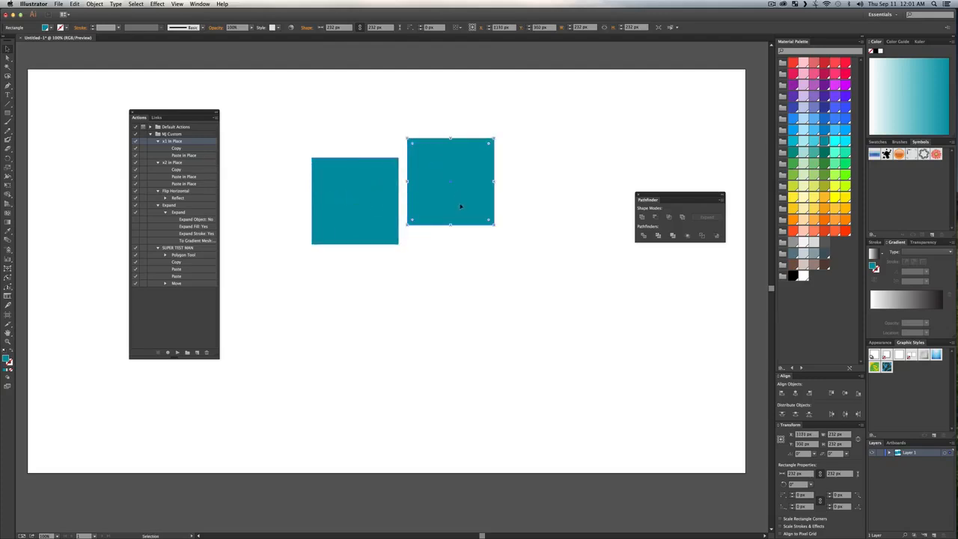
pyautogui.press('super+z')
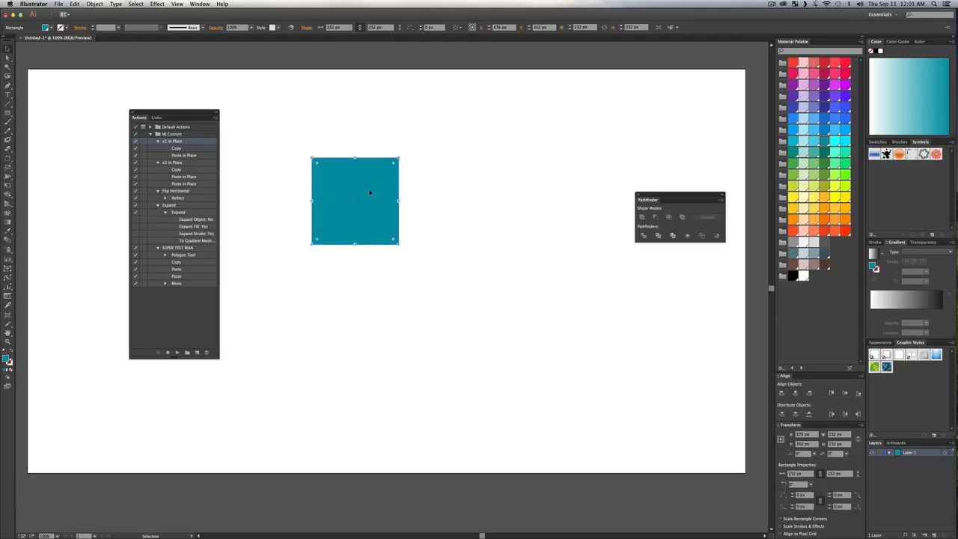
pyautogui.press('Delete')
# - Select the remaining square and fill it with the light yellow swatch from the Material Palette
pyautogui.press('v')
pyautogui.click(368, 193)
pyautogui.click(814, 197)
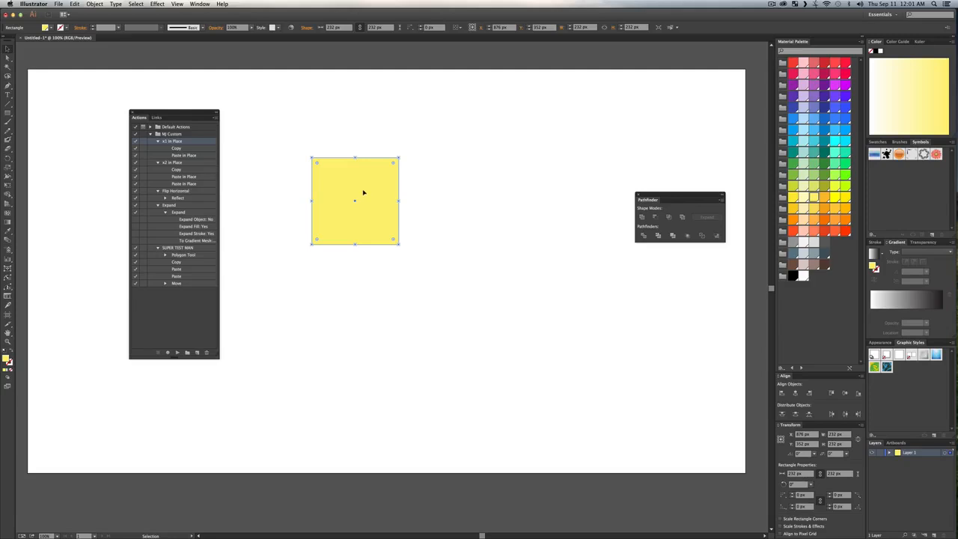
# - Cut an L-shaped edge strip from the square's x2 In Place copies by offsetting the top copy up-left and subtracting it from the one beneath
pyautogui.press('F2')
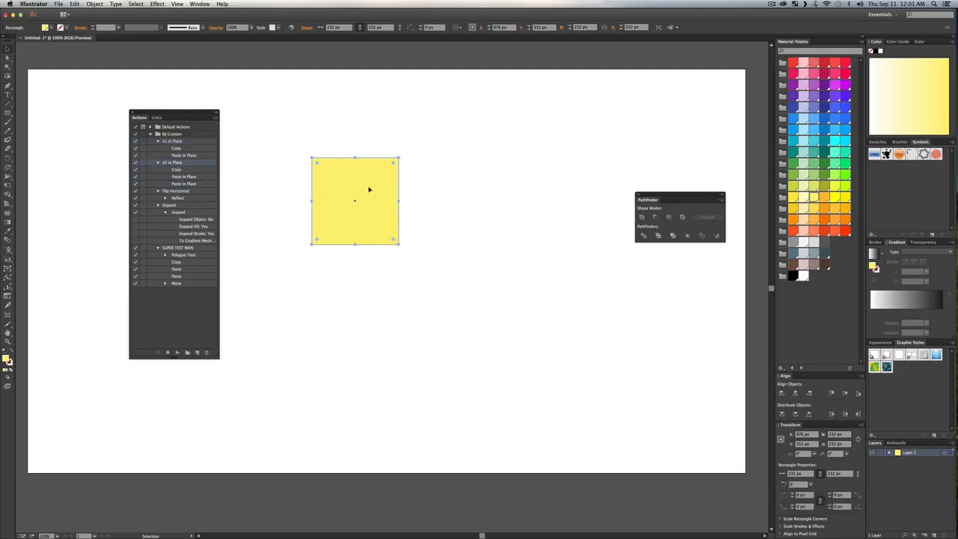
pyautogui.moveTo(369, 189); pyautogui.dragTo(368, 180)
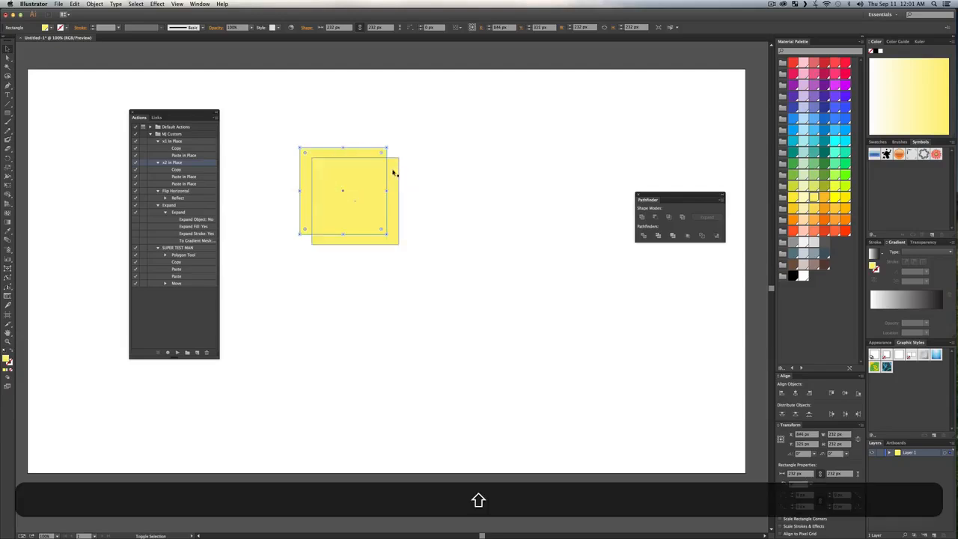
pyautogui.keyDown('shift'); pyautogui.click(395, 171); pyautogui.keyUp('shift')
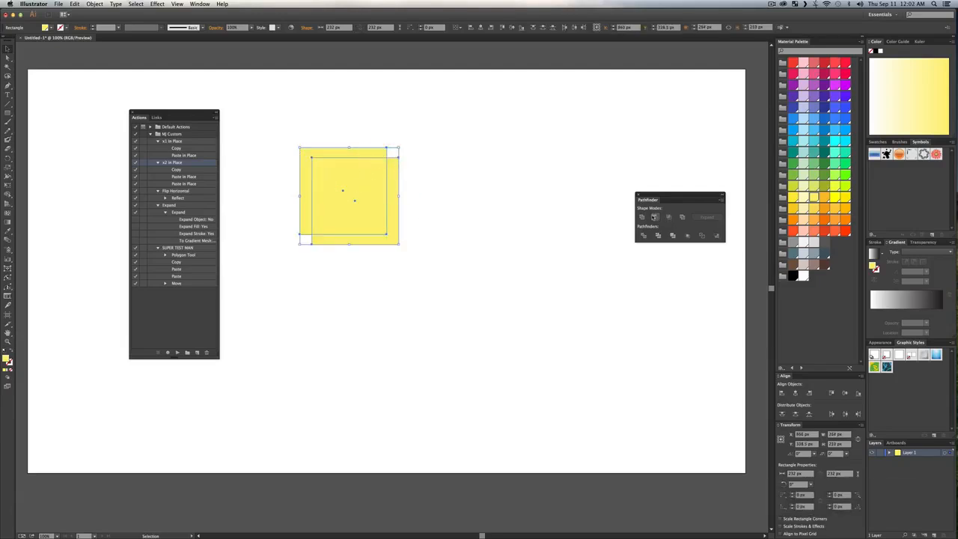
pyautogui.click(655, 217)
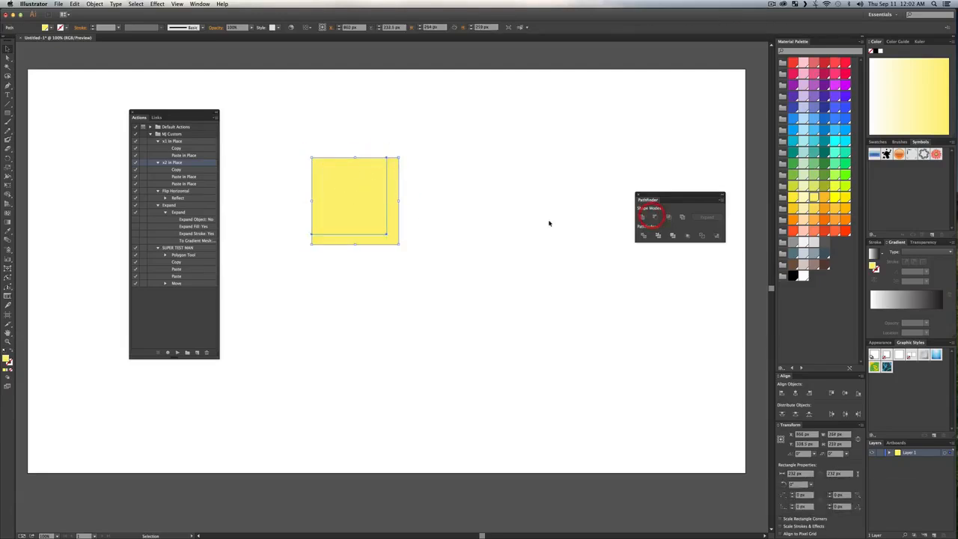
# - Fill the L-shaped strip along the square's right and bottom edges with a golden orange swatch and deselect it
pyautogui.click(823, 198)
pyautogui.press('v')
pyautogui.click(480, 260)
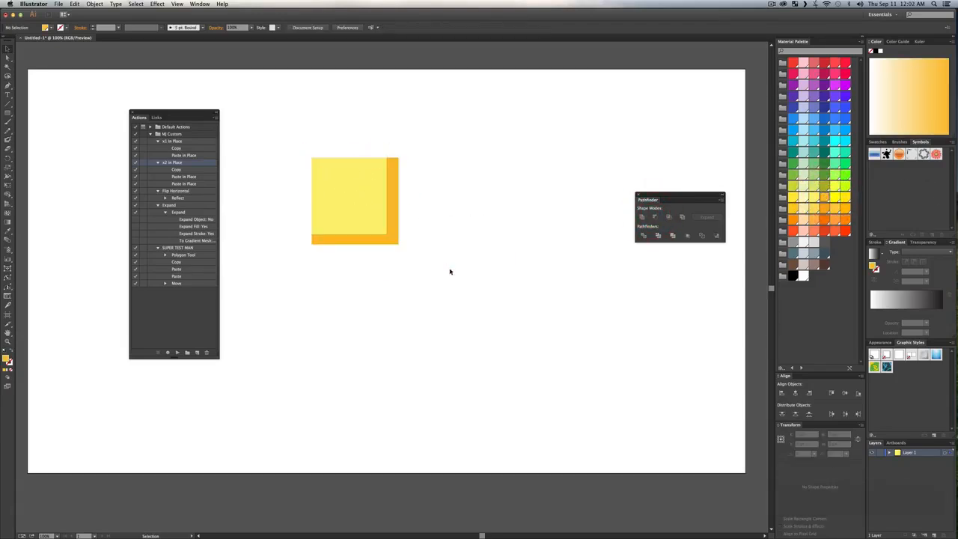